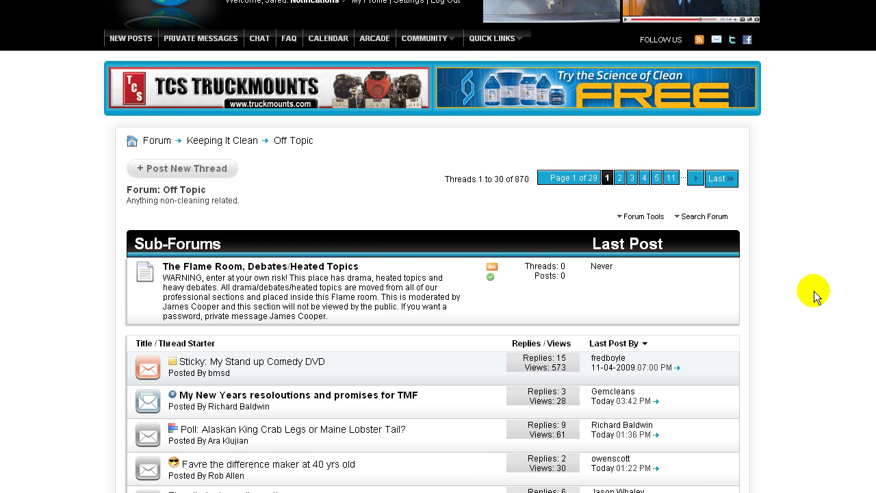
Step: Scroll through the Avatar thread, where Jared's opening post shows no photo avatar
{"action": "scroll", "coordinate": [814, 294], "scroll_direction": "up", "scroll_amount": 3}
{"action": "scroll", "coordinate": [814, 291], "scroll_direction": "up", "scroll_amount": 1}
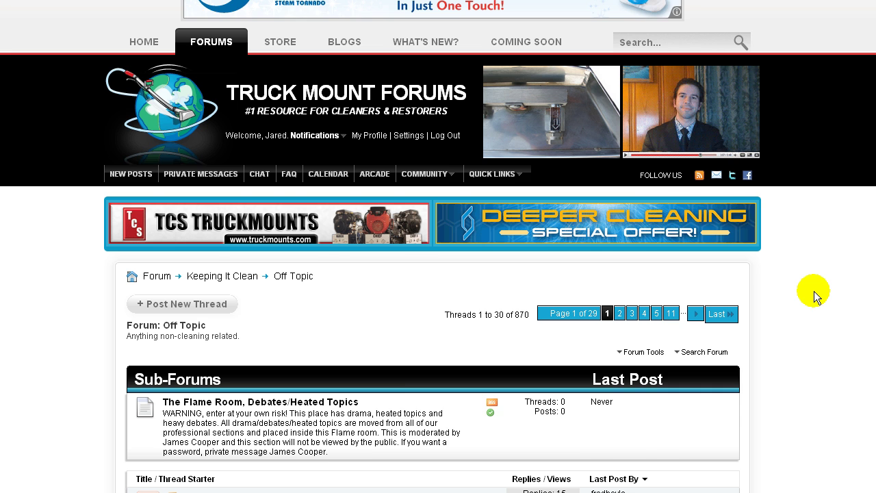
{"action": "scroll", "coordinate": [814, 291], "scroll_direction": "down", "scroll_amount": 1}
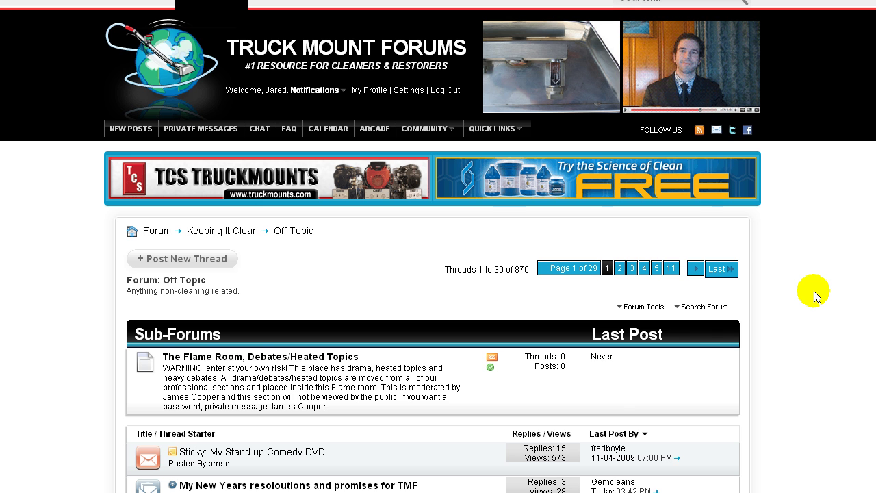
{"action": "scroll", "coordinate": [814, 291], "scroll_direction": "down", "scroll_amount": 4}
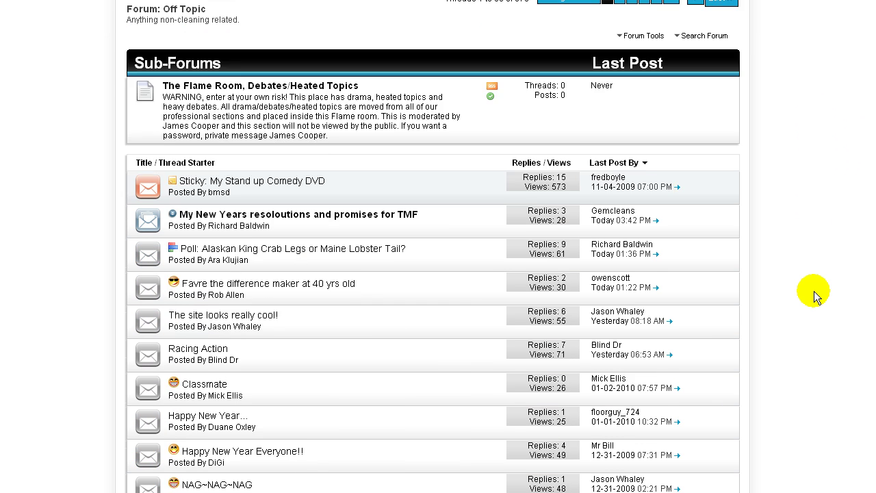
{"action": "scroll", "coordinate": [814, 291], "scroll_direction": "down", "scroll_amount": 2}
{"action": "scroll", "coordinate": [814, 291], "scroll_direction": "down", "scroll_amount": 1}
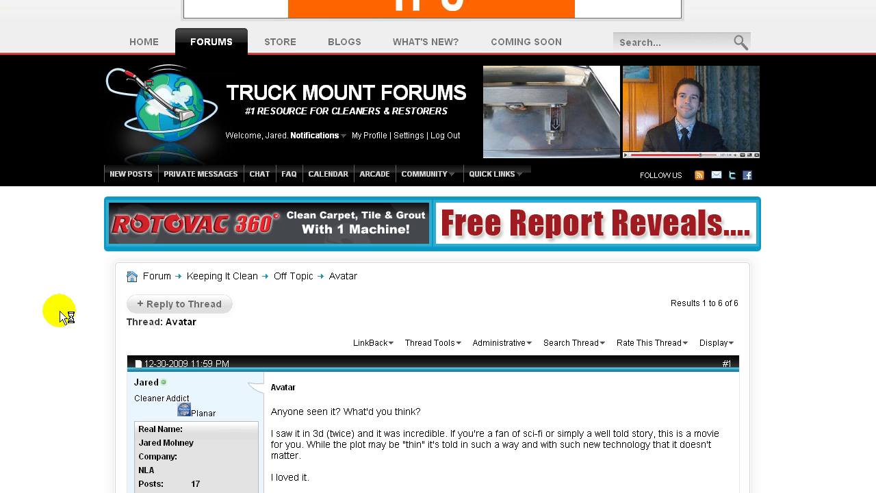
{"action": "scroll", "coordinate": [60, 311], "scroll_direction": "down", "scroll_amount": 3}
{"action": "scroll", "coordinate": [59, 311], "scroll_direction": "down", "scroll_amount": 5}
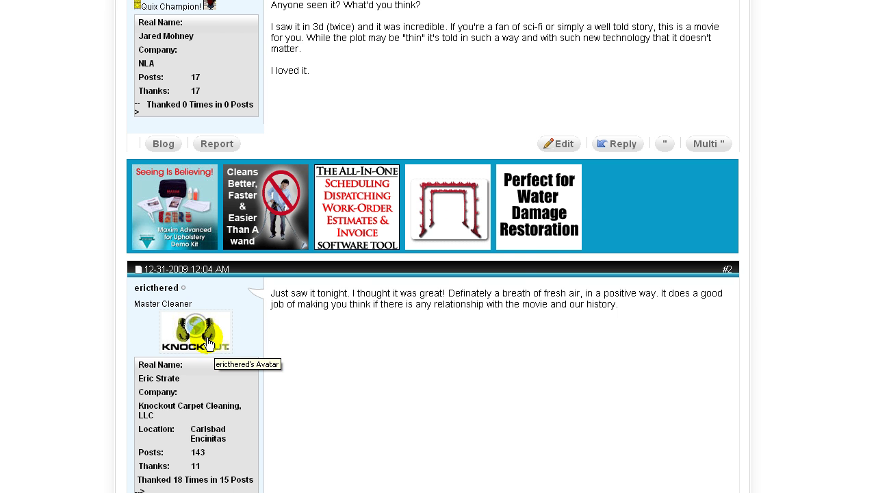
{"action": "scroll", "coordinate": [127, 304], "scroll_direction": "up", "scroll_amount": 2}
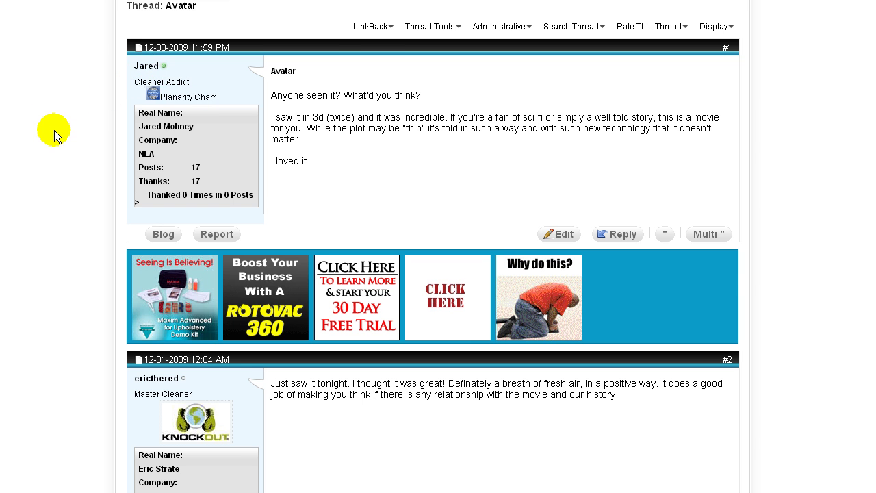
{"action": "scroll", "coordinate": [55, 130], "scroll_direction": "up", "scroll_amount": 5}
{"action": "scroll", "coordinate": [50, 150], "scroll_direction": "up", "scroll_amount": 3}
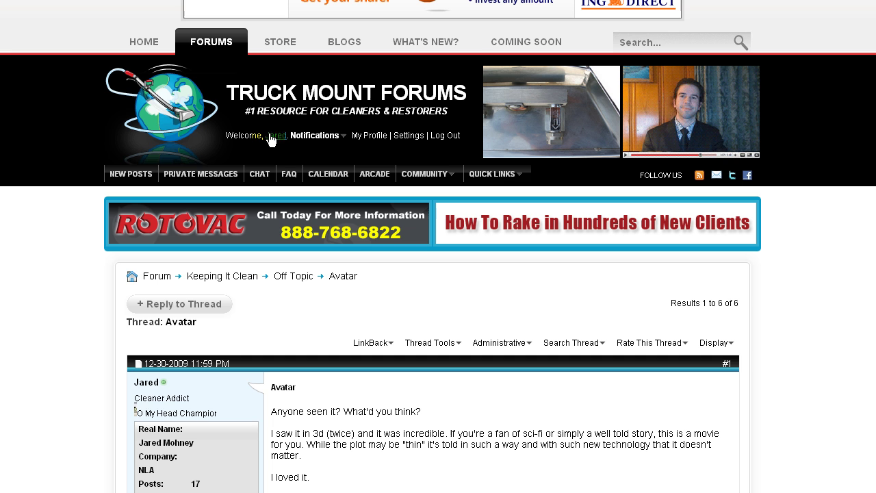
{"action": "left_click", "coordinate": [409, 136]}
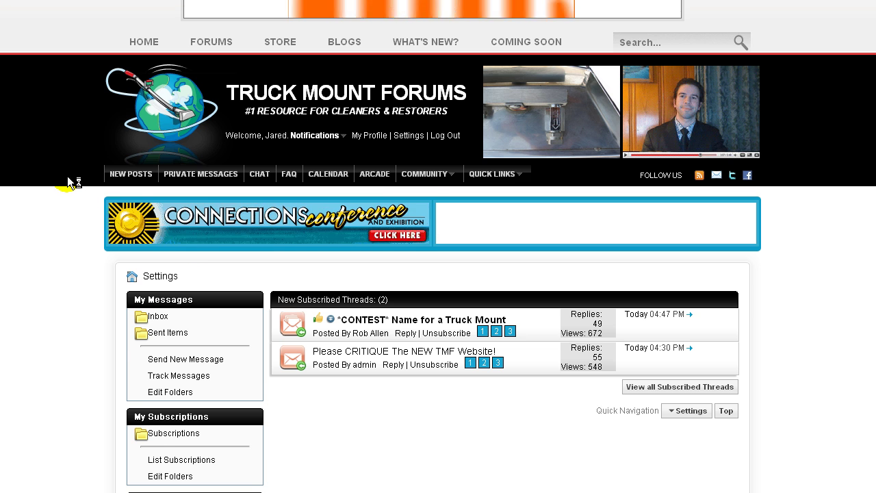
{"action": "scroll", "coordinate": [67, 175], "scroll_direction": "down", "scroll_amount": 2}
{"action": "scroll", "coordinate": [68, 176], "scroll_direction": "down", "scroll_amount": 1}
{"action": "scroll", "coordinate": [67, 176], "scroll_direction": "down", "scroll_amount": 2}
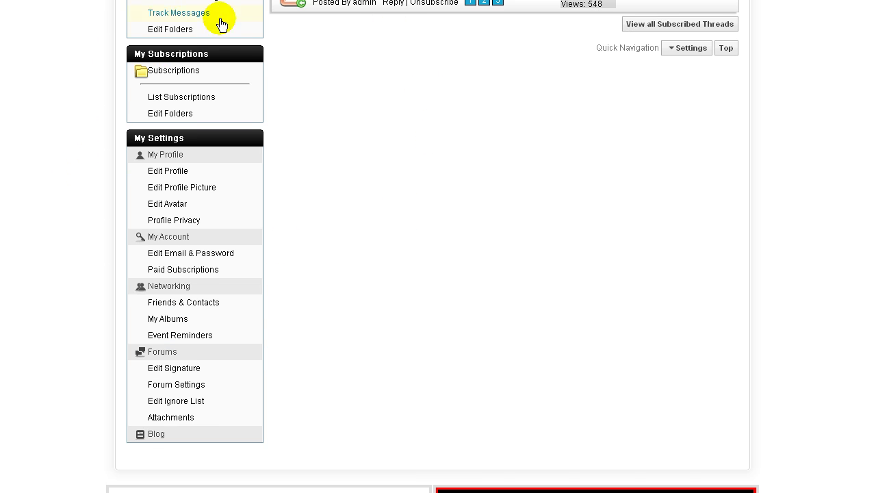
{"action": "scroll", "coordinate": [215, 78], "scroll_direction": "down", "scroll_amount": 1}
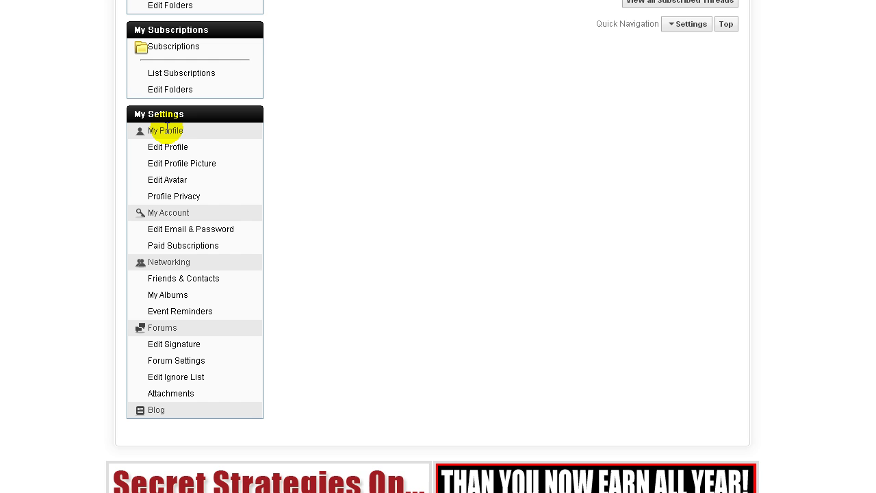
{"action": "left_click", "coordinate": [172, 182]}
{"action": "scroll", "coordinate": [17, 234], "scroll_direction": "down", "scroll_amount": 2}
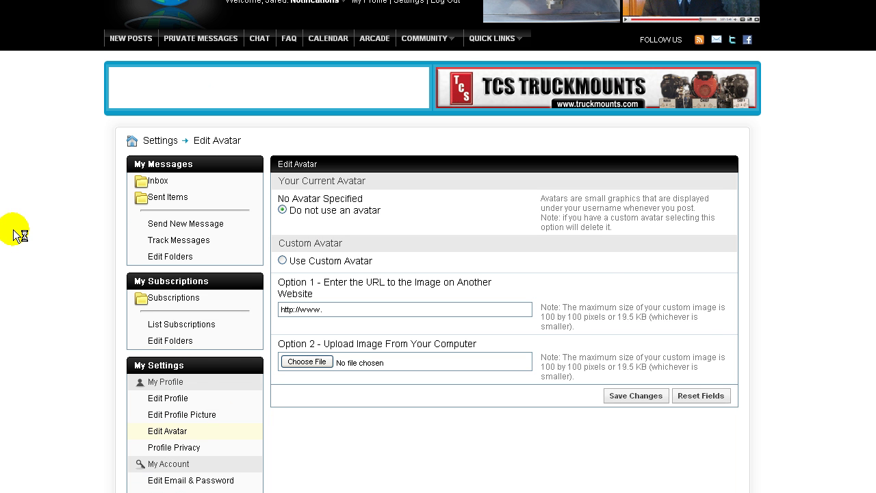
{"action": "scroll", "coordinate": [68, 239], "scroll_direction": "down", "scroll_amount": 1}
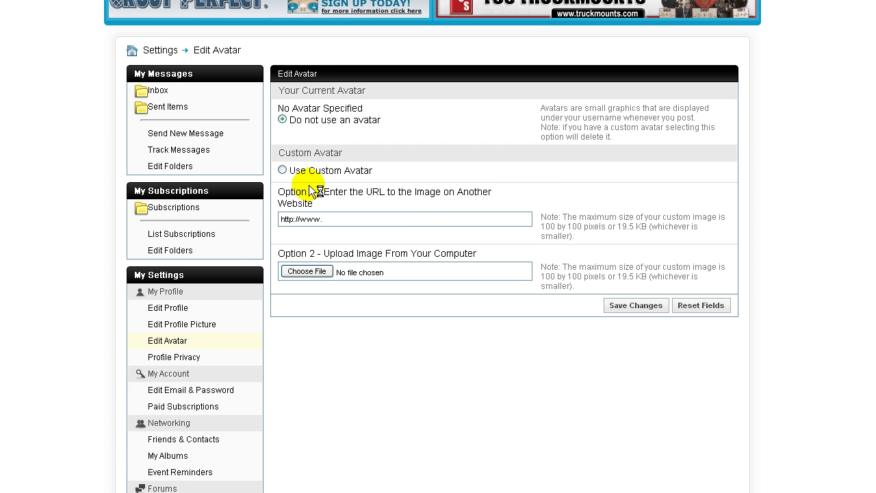
Step: Choose Use Custom Avatar and review the 100x100 pixel, 19.5 KB size limit
{"action": "left_click", "coordinate": [283, 171]}
{"action": "left_click", "coordinate": [327, 218]}
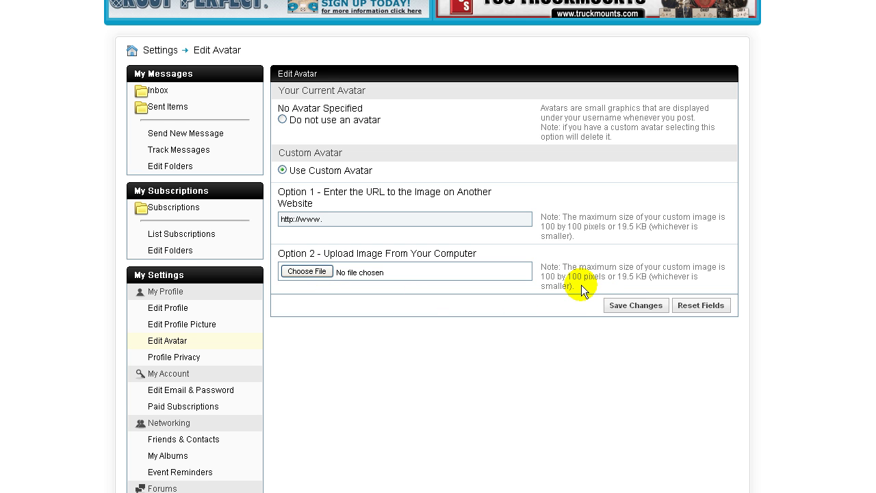
{"action": "left_click_drag", "start_coordinate": [581, 287], "coordinate": [564, 266]}
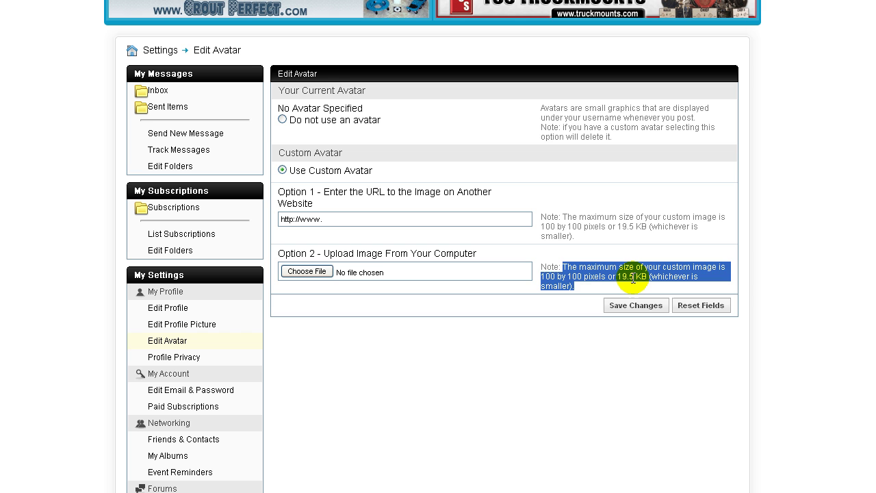
{"action": "left_click", "coordinate": [635, 254]}
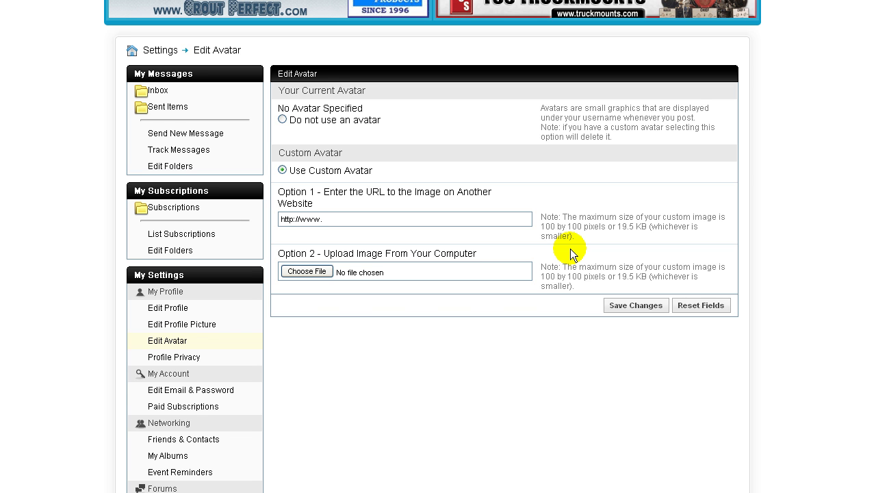
Step: Pick the young man's photo from the computer as the avatar upload file
{"action": "left_click", "coordinate": [308, 272]}
{"action": "left_click", "coordinate": [230, 101]}
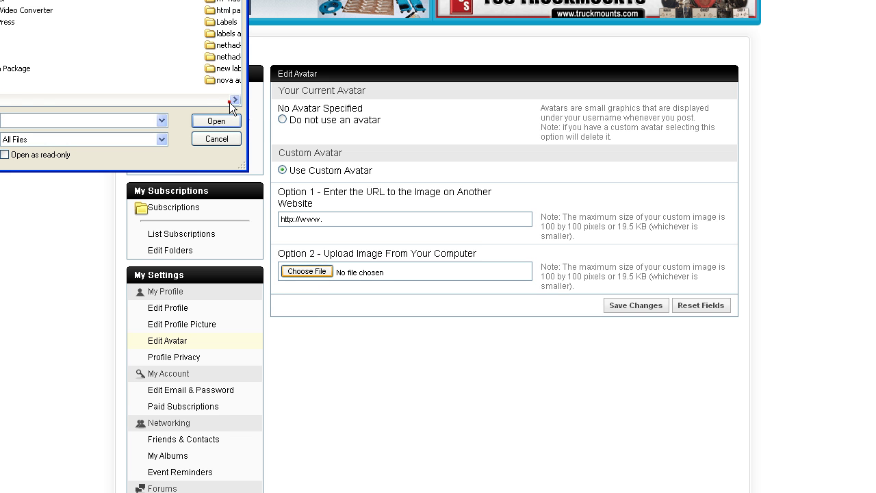
{"action": "left_click", "coordinate": [230, 102]}
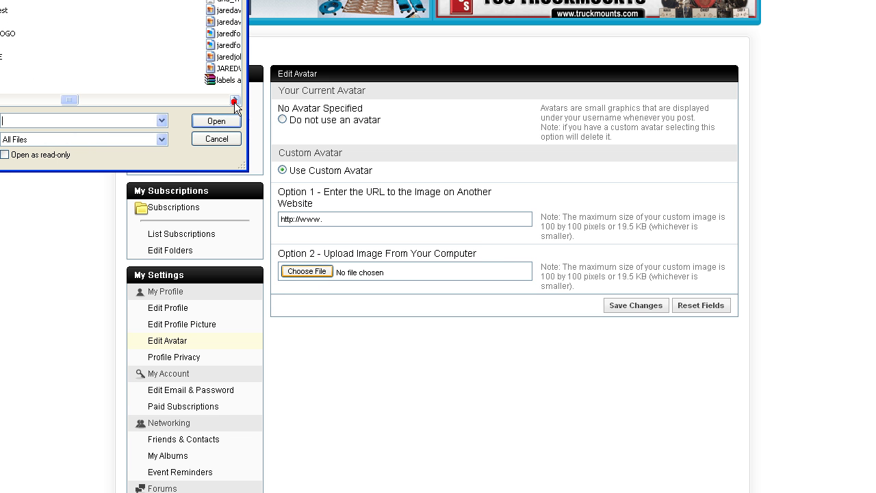
{"action": "left_click_drag", "start_coordinate": [66, 99], "coordinate": [83, 99]}
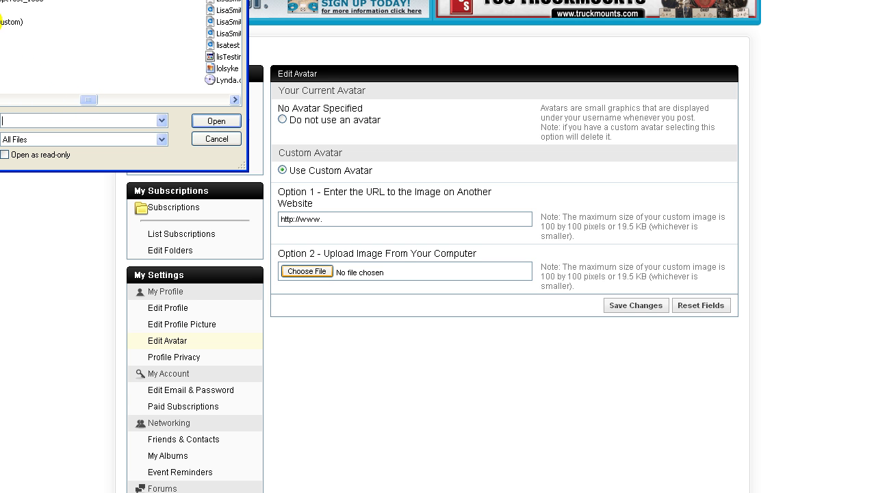
{"action": "mouse_move", "coordinate": [0, 22]}
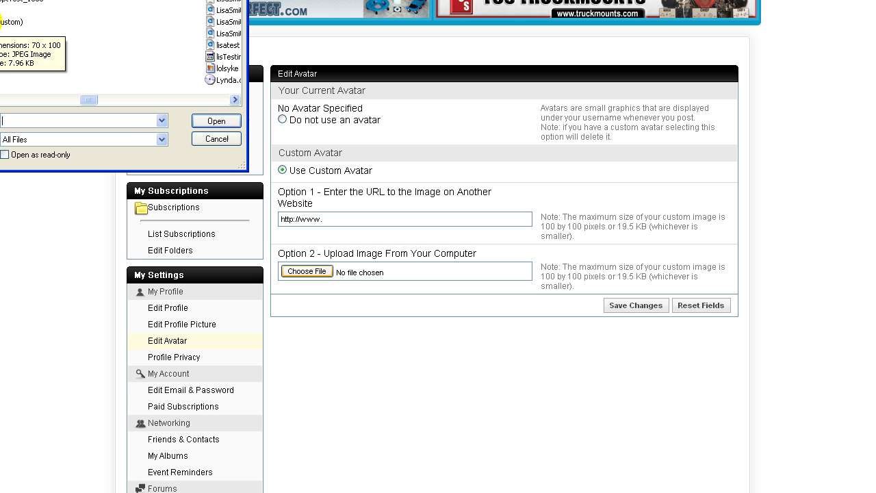
{"action": "double_click", "coordinate": [2, 22]}
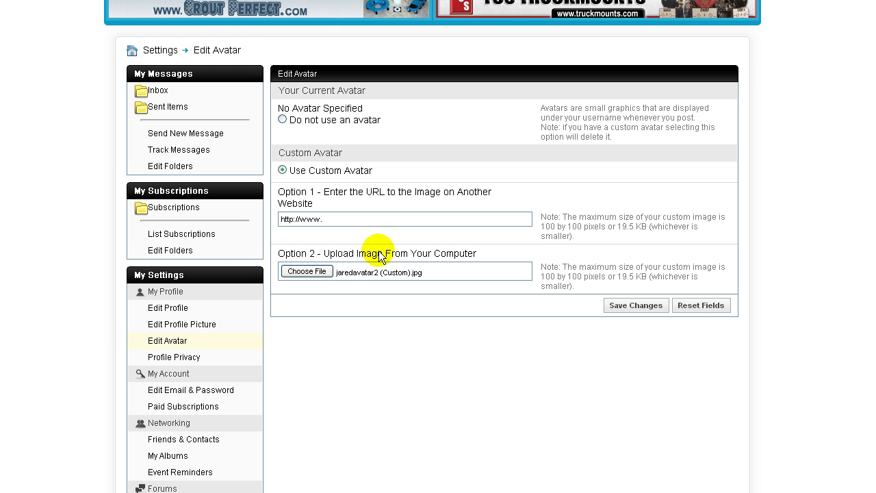
Step: Save the changes so the uploaded photo becomes the current avatar
{"action": "left_click", "coordinate": [648, 308]}
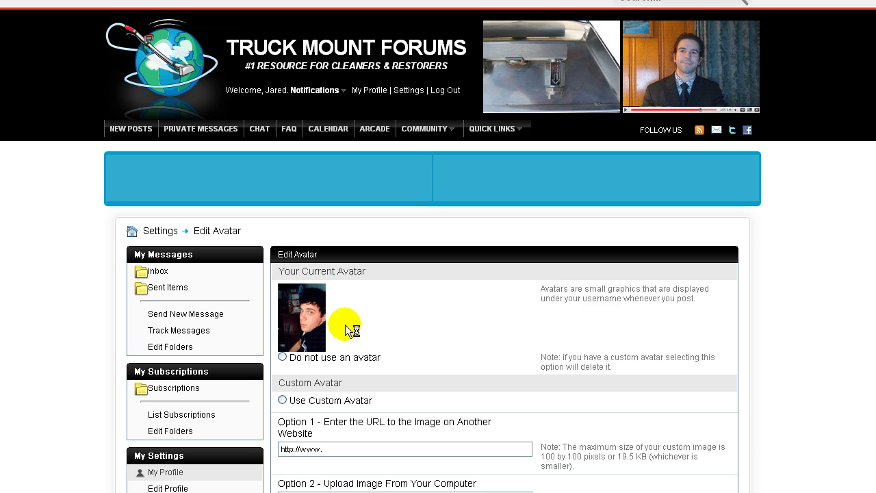
{"action": "scroll", "coordinate": [346, 323], "scroll_direction": "down", "scroll_amount": 1}
{"action": "scroll", "coordinate": [364, 317], "scroll_direction": "down", "scroll_amount": 1}
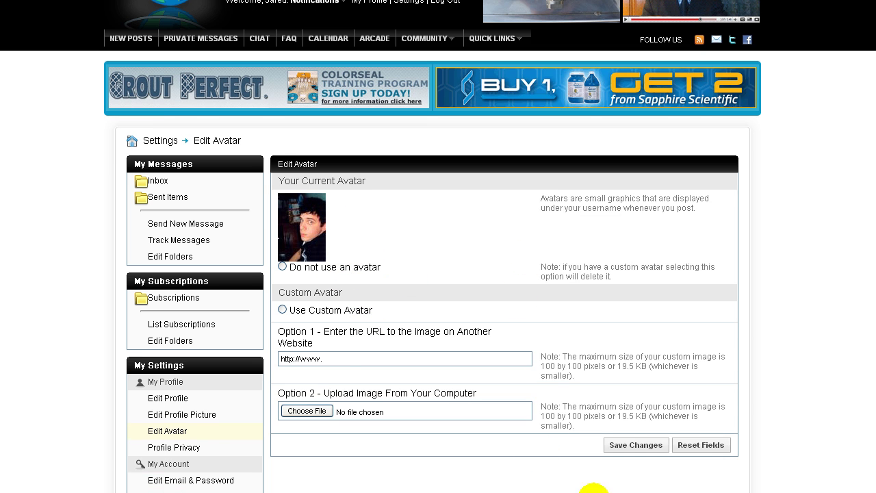
{"action": "scroll", "coordinate": [409, 256], "scroll_direction": "up", "scroll_amount": 2}
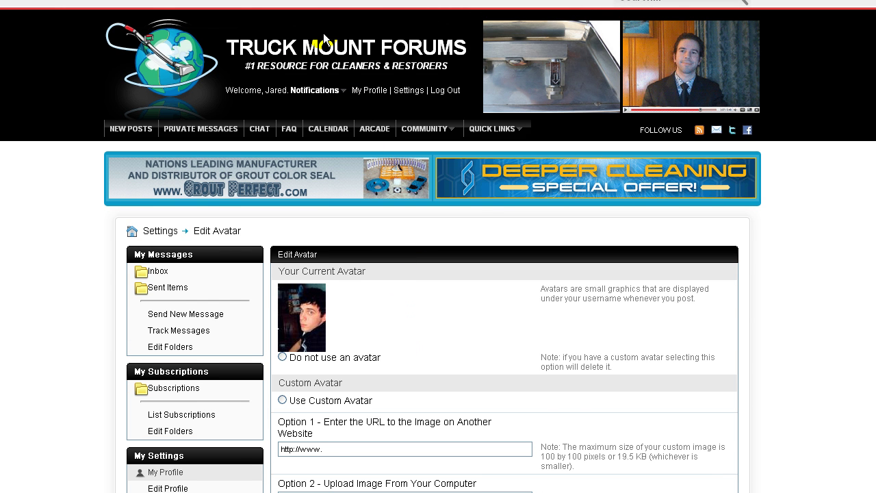
Step: Leave settings for the forum index and enter the Off Topic forum
{"action": "left_click", "coordinate": [114, 128]}
{"action": "scroll", "coordinate": [96, 186], "scroll_direction": "down", "scroll_amount": 5}
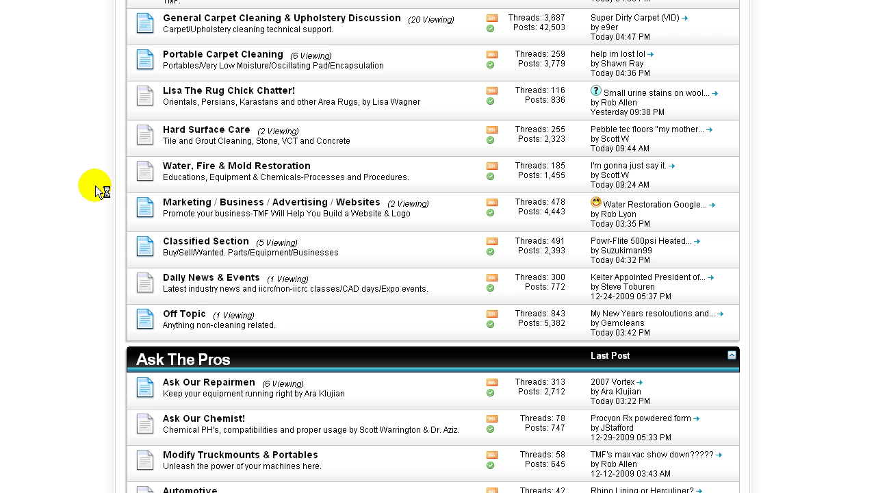
{"action": "left_click", "coordinate": [185, 317]}
{"action": "scroll", "coordinate": [49, 178], "scroll_direction": "down", "scroll_amount": 5}
{"action": "scroll", "coordinate": [80, 183], "scroll_direction": "down", "scroll_amount": 2}
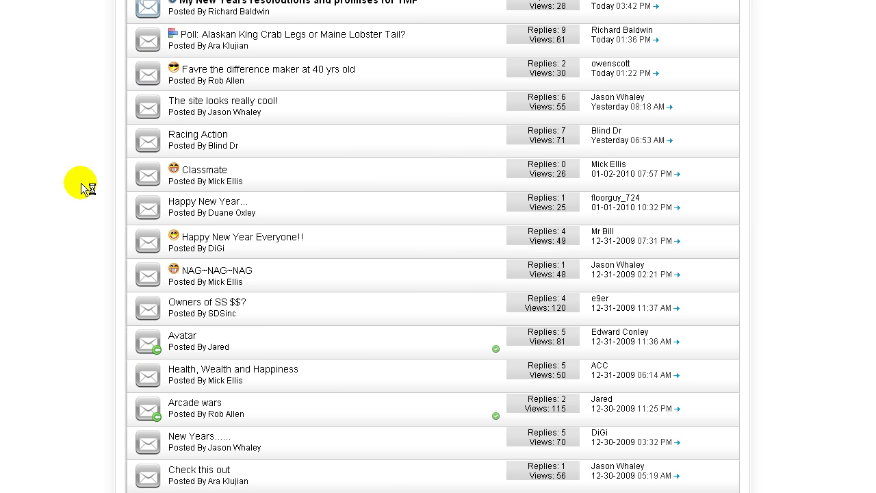
Step: Open the Avatar thread and confirm Jared's new photo avatar beside his post
{"action": "left_click", "coordinate": [185, 334]}
{"action": "scroll", "coordinate": [69, 208], "scroll_direction": "down", "scroll_amount": 3}
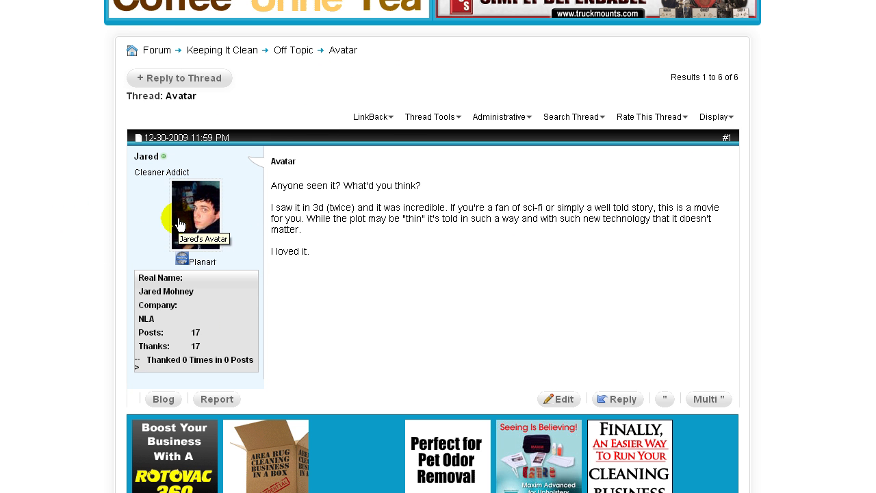
{"action": "scroll", "coordinate": [283, 272], "scroll_direction": "down", "scroll_amount": 1}
{"action": "scroll", "coordinate": [282, 273], "scroll_direction": "down", "scroll_amount": 2}
{"action": "scroll", "coordinate": [282, 273], "scroll_direction": "down", "scroll_amount": 4}
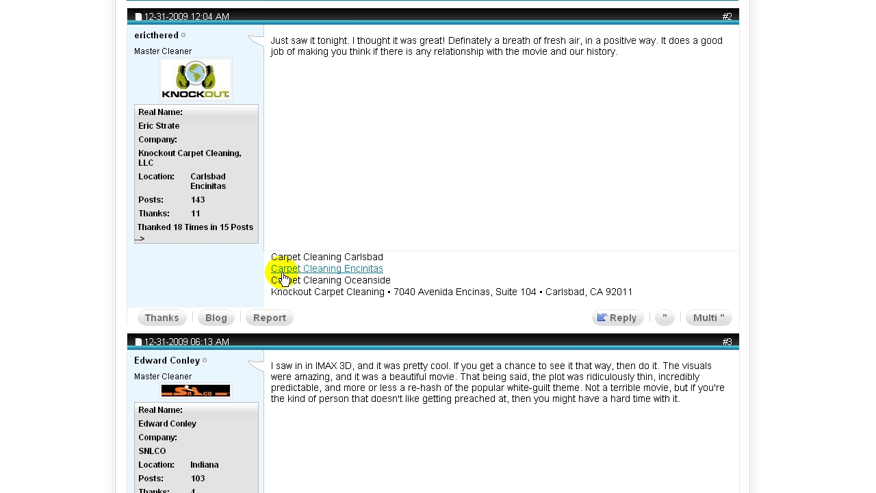
{"action": "scroll", "coordinate": [282, 272], "scroll_direction": "down", "scroll_amount": 3}
{"action": "scroll", "coordinate": [282, 272], "scroll_direction": "down", "scroll_amount": 9}
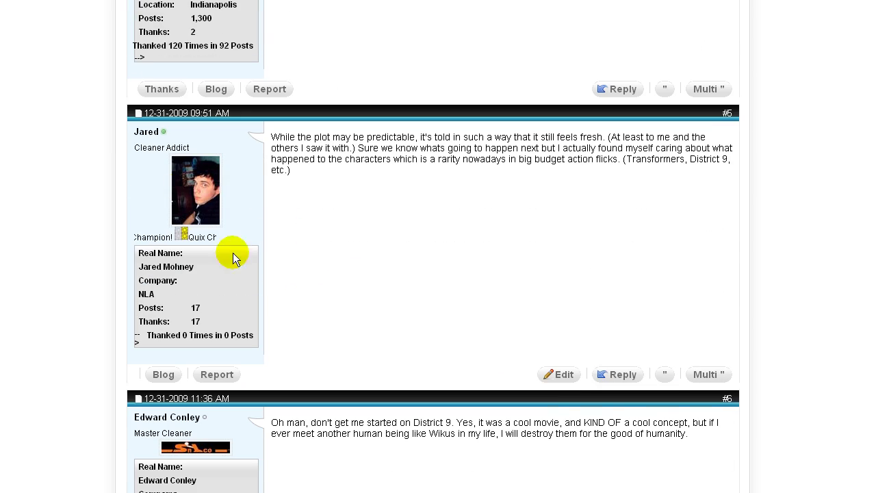
{"action": "scroll", "coordinate": [243, 289], "scroll_direction": "up", "scroll_amount": 20}
{"action": "scroll", "coordinate": [244, 294], "scroll_direction": "down", "scroll_amount": 3}
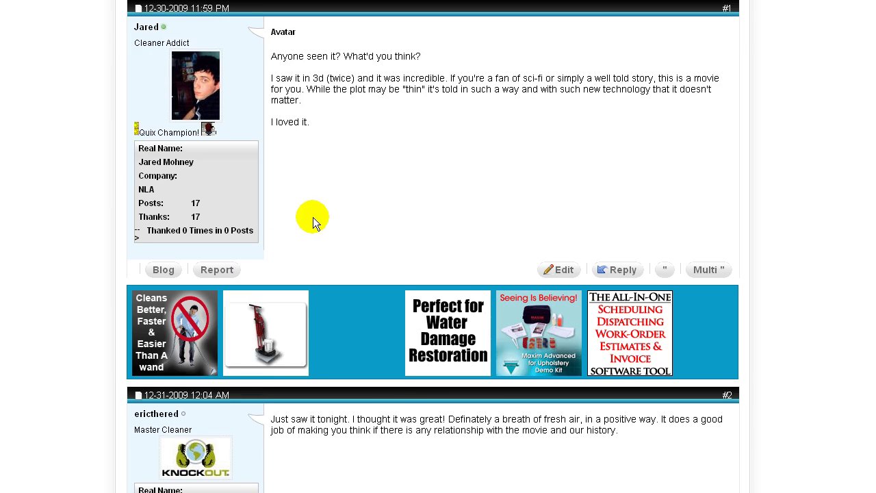
{"action": "scroll", "coordinate": [313, 217], "scroll_direction": "up", "scroll_amount": 3}
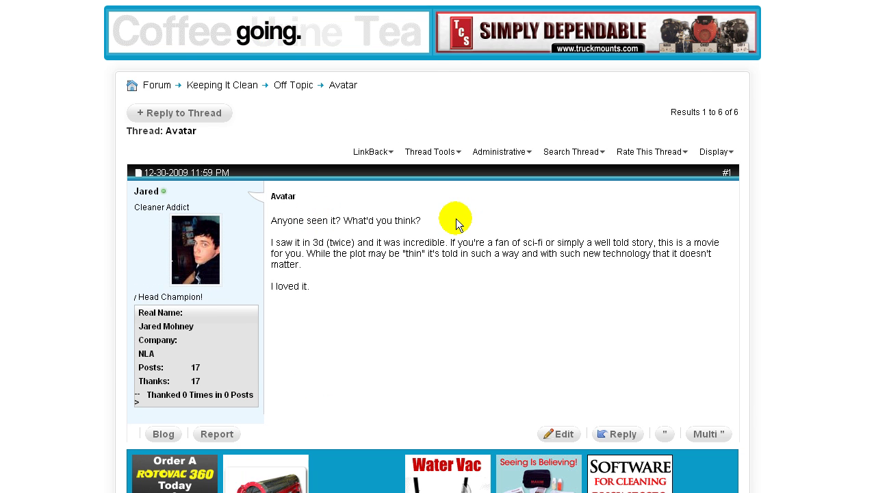
{"action": "scroll", "coordinate": [456, 219], "scroll_direction": "up", "scroll_amount": 1}
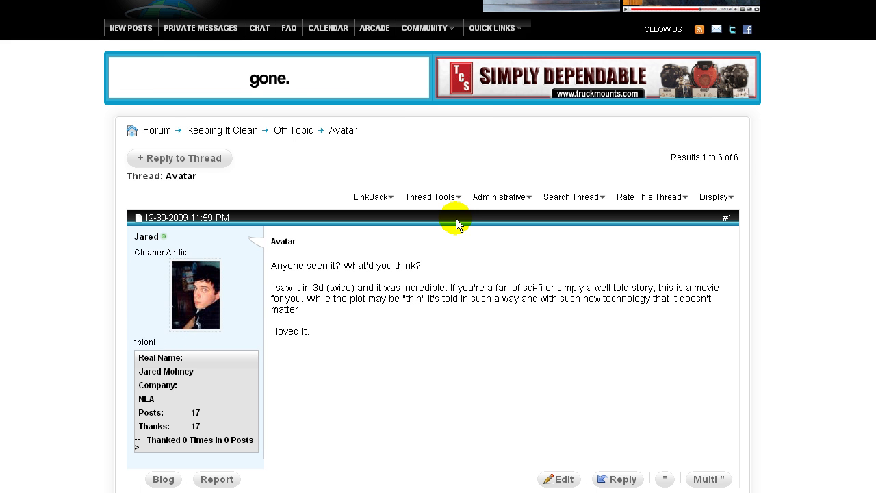
{"action": "scroll", "coordinate": [456, 219], "scroll_direction": "up", "scroll_amount": 1}
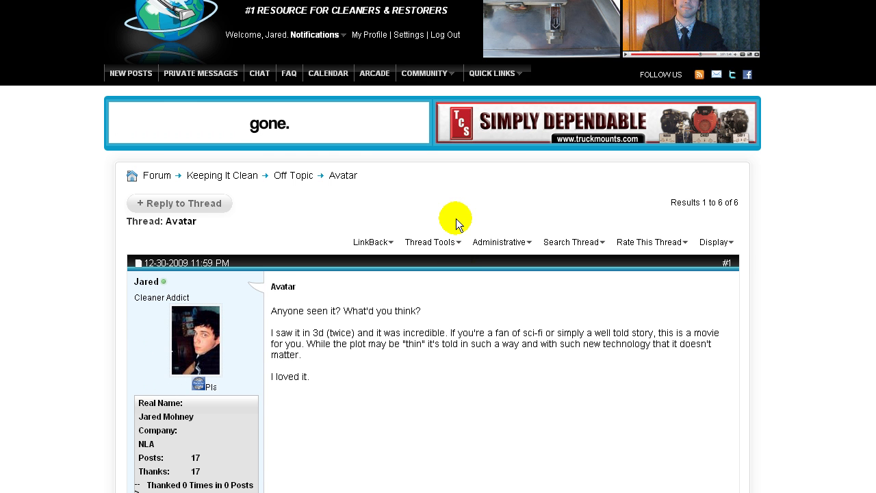
{"action": "scroll", "coordinate": [456, 219], "scroll_direction": "up", "scroll_amount": 2}
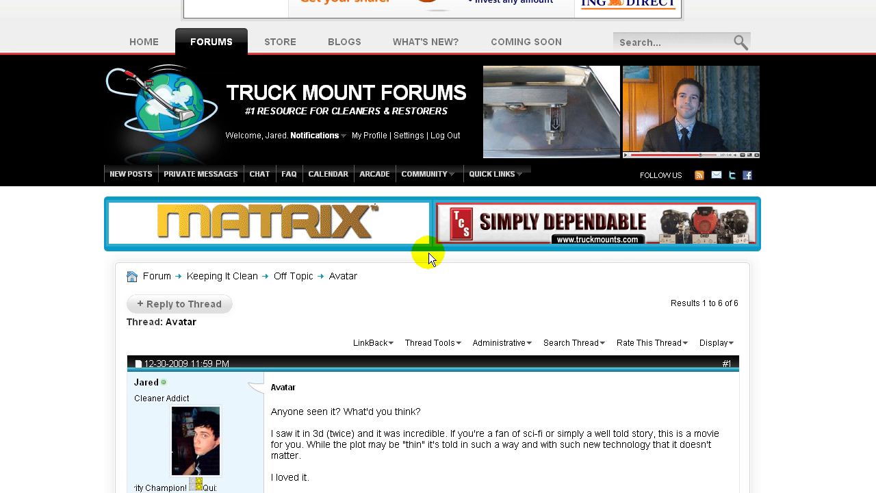
{"action": "scroll", "coordinate": [428, 252], "scroll_direction": "down", "scroll_amount": 3}
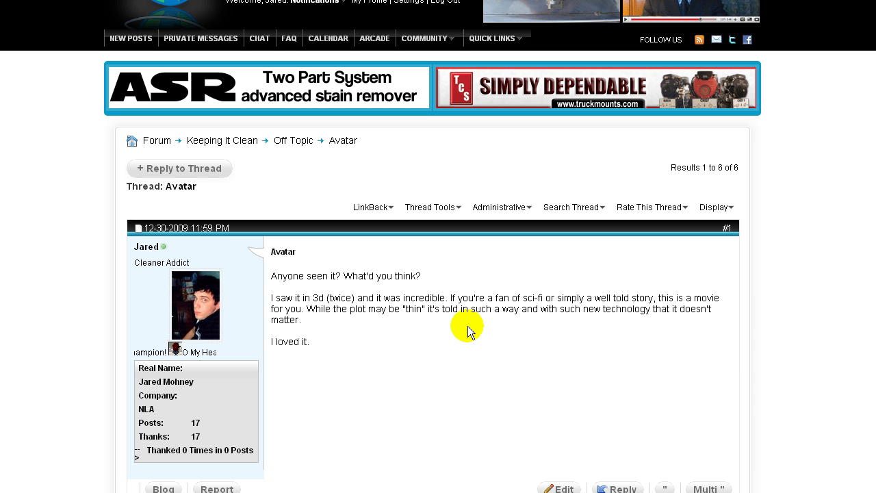
{"action": "scroll", "coordinate": [468, 332], "scroll_direction": "down", "scroll_amount": 5}
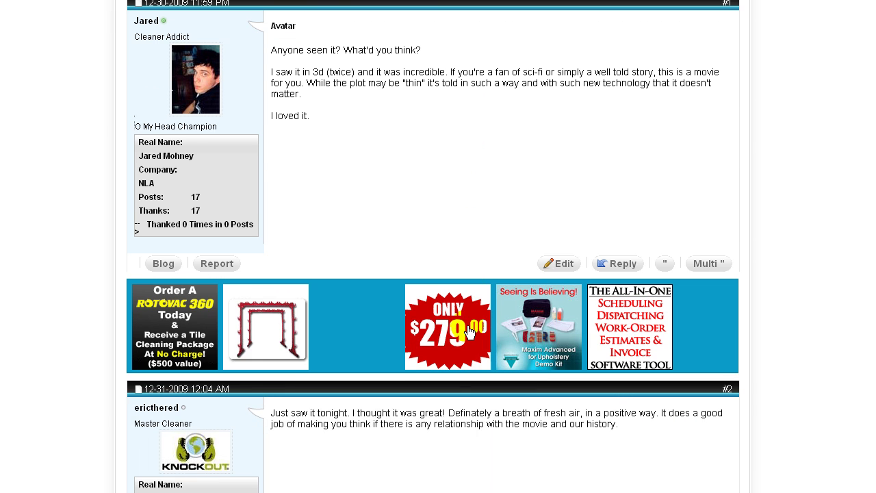